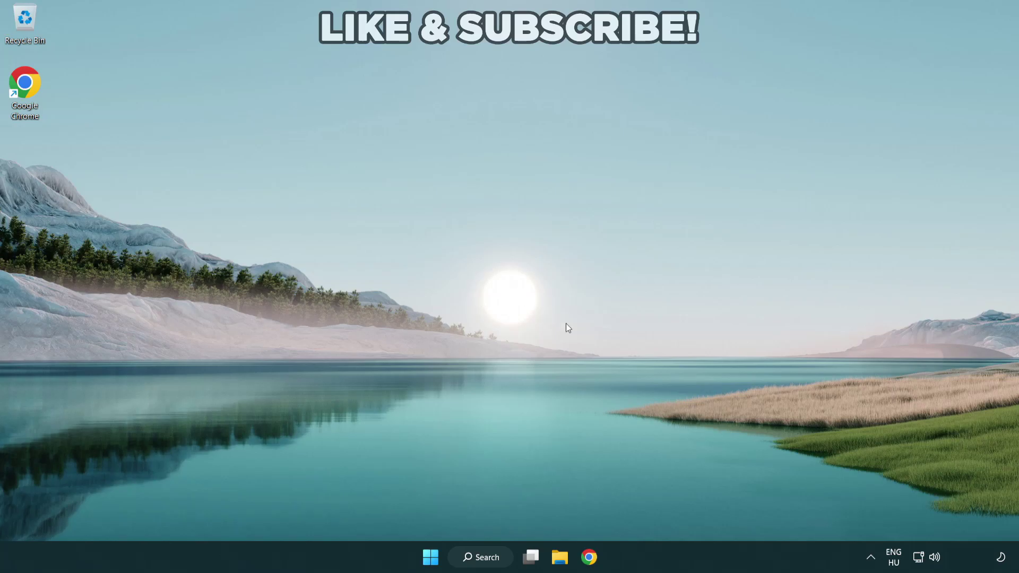
- Change the quick settings audio output from CABLE Input to Speakers (High Definition Audio Device)
{"action": "left_click", "coordinate": [936, 558]}
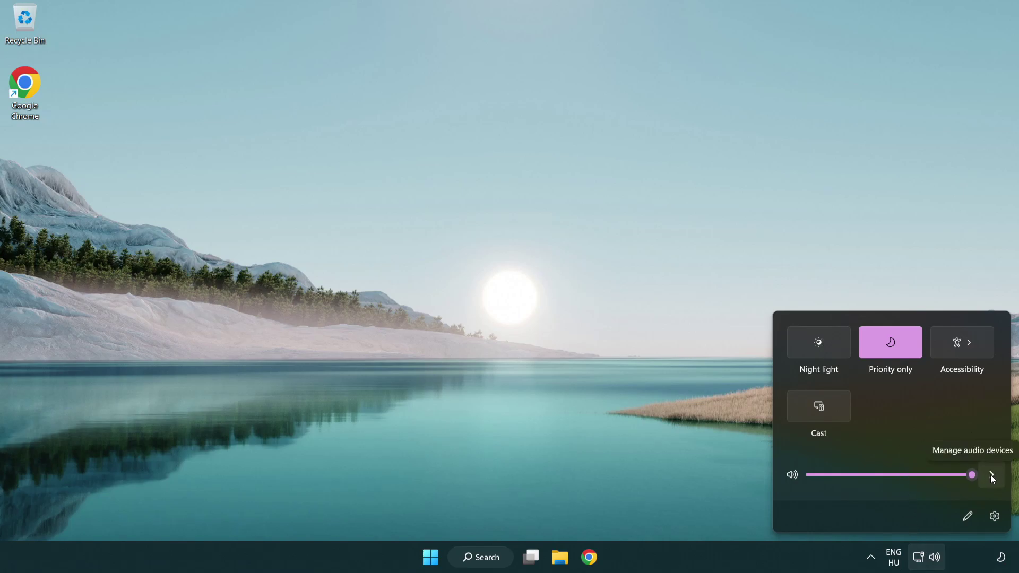
{"action": "left_click", "coordinate": [990, 475]}
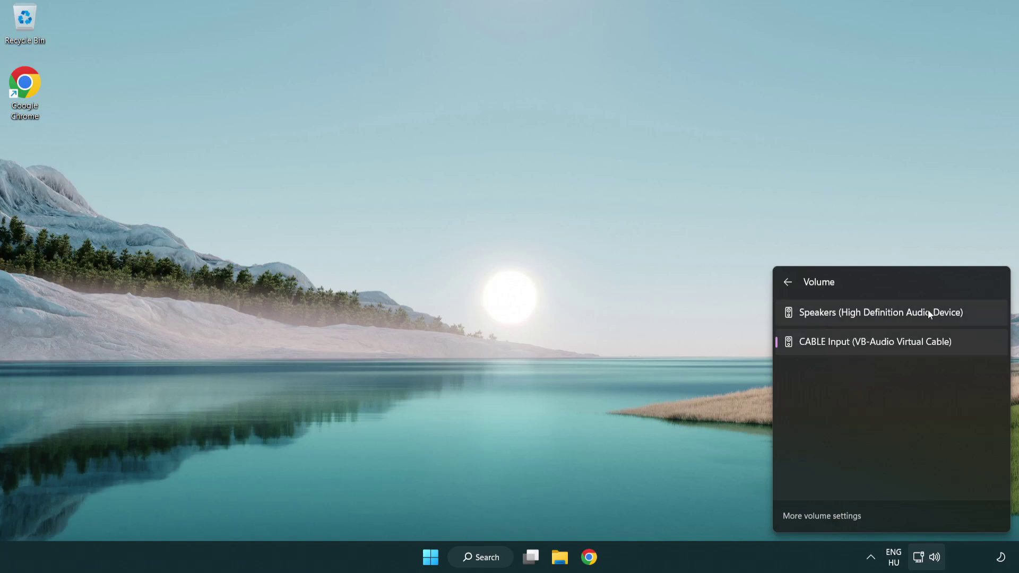
{"action": "left_click", "coordinate": [978, 317]}
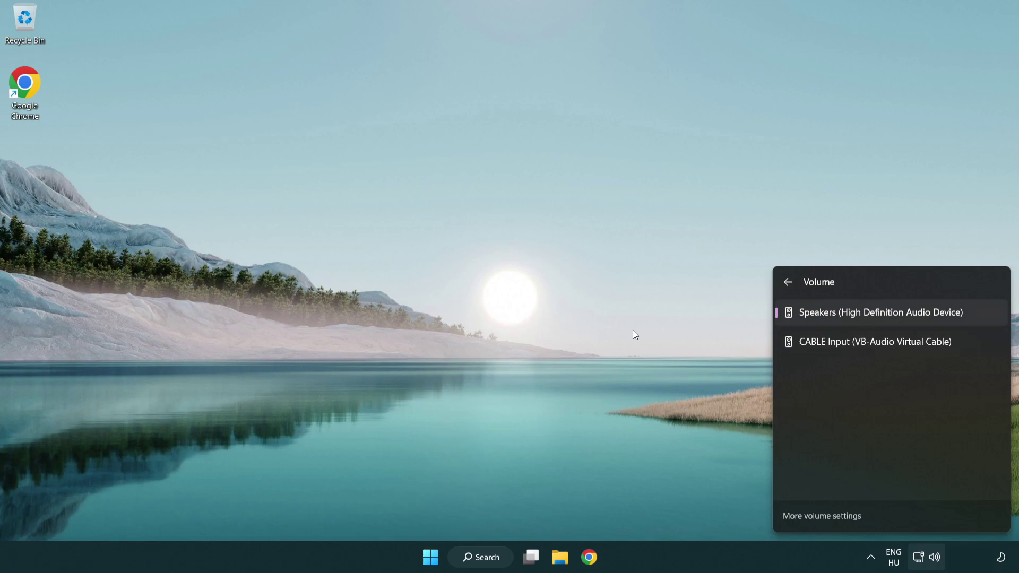
{"action": "left_click", "coordinate": [536, 305]}
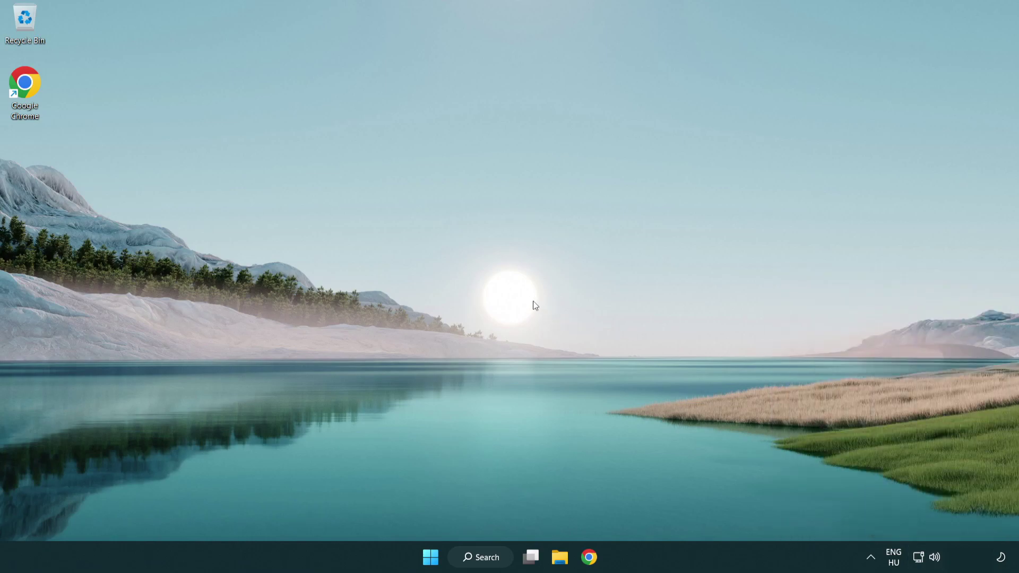
- Reset sound devices and app volumes to defaults in the volume mixer, then close Settings
{"action": "right_click", "coordinate": [935, 559]}
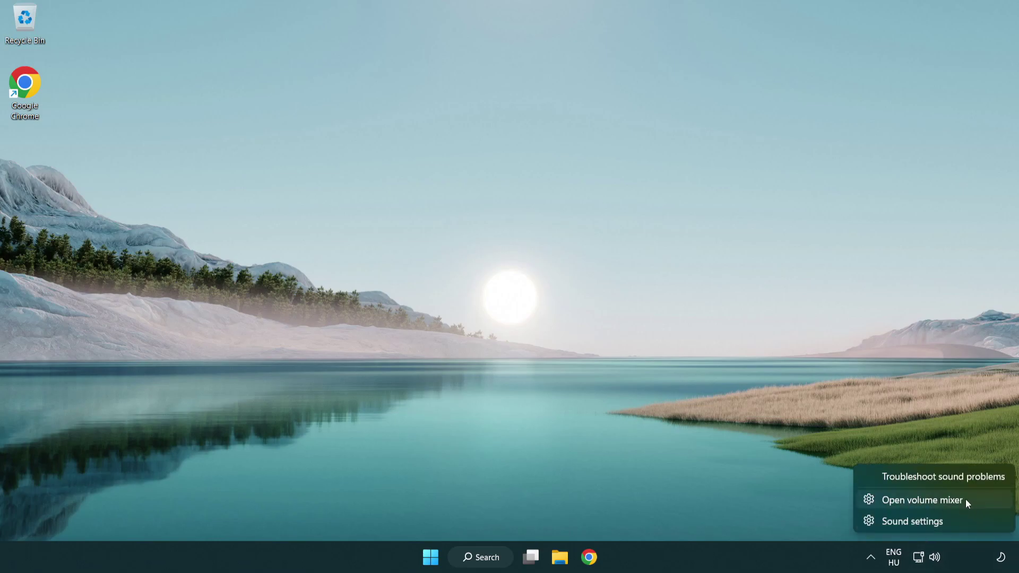
{"action": "left_click", "coordinate": [984, 501]}
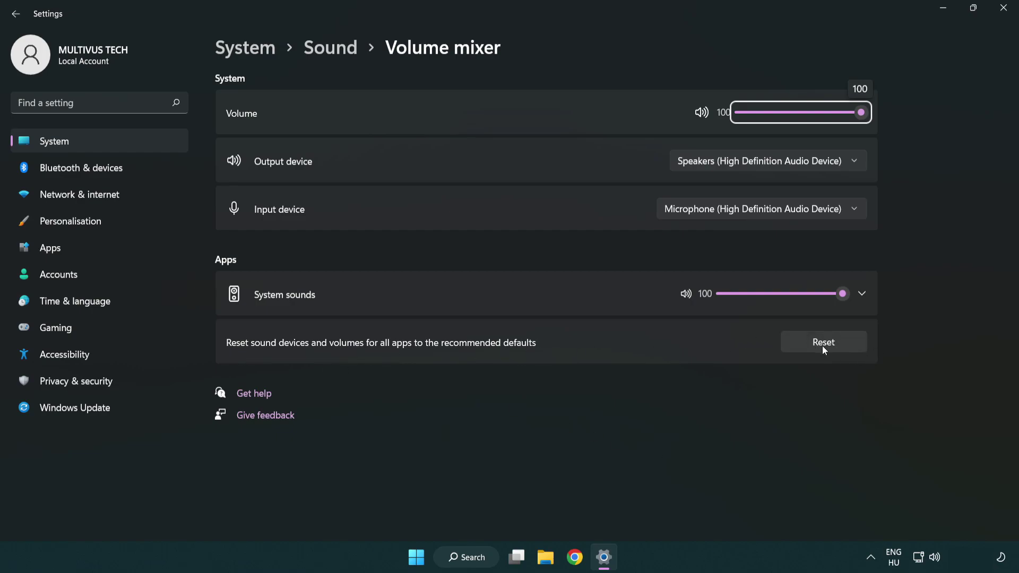
{"action": "left_click", "coordinate": [852, 346]}
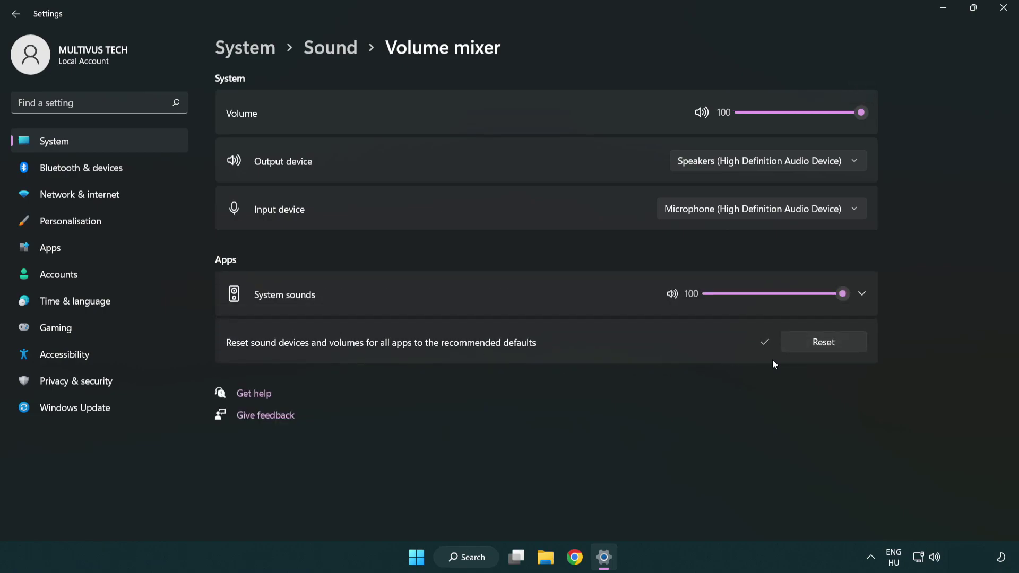
{"action": "left_click", "coordinate": [1007, 10]}
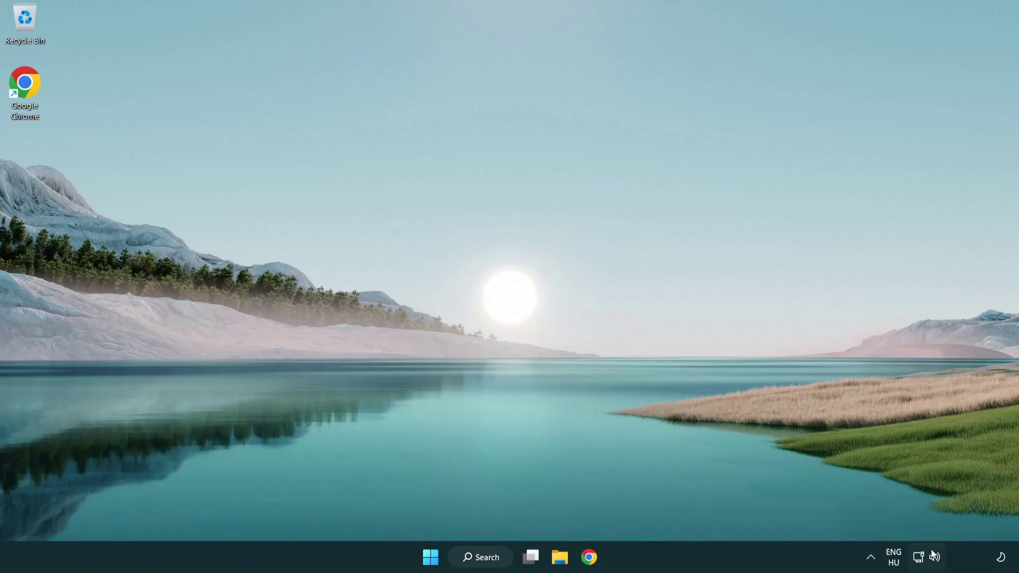
- Reopen the Sound settings page, set output volume to 100, and scroll to Advanced
{"action": "right_click", "coordinate": [934, 557]}
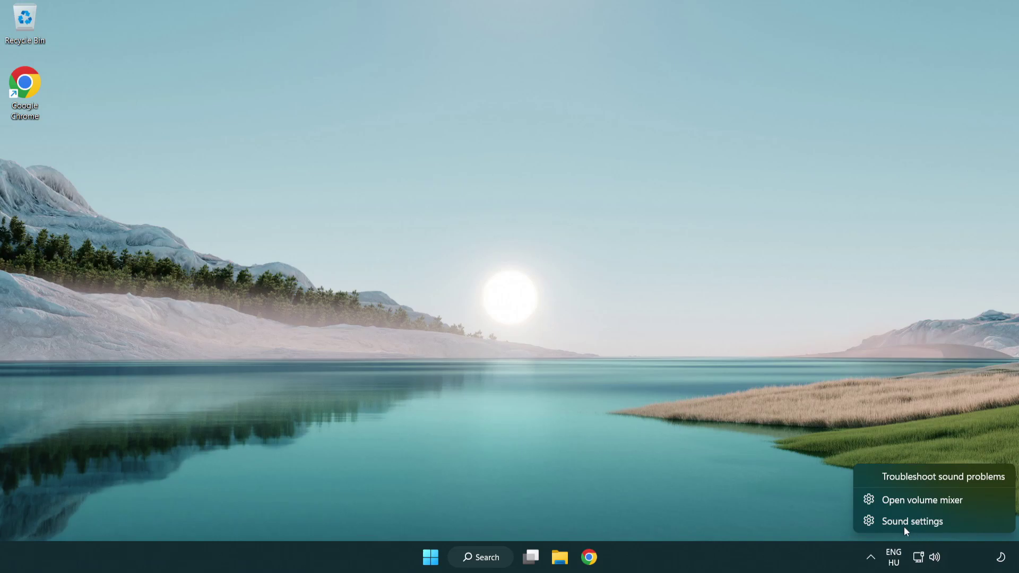
{"action": "left_click", "coordinate": [976, 527]}
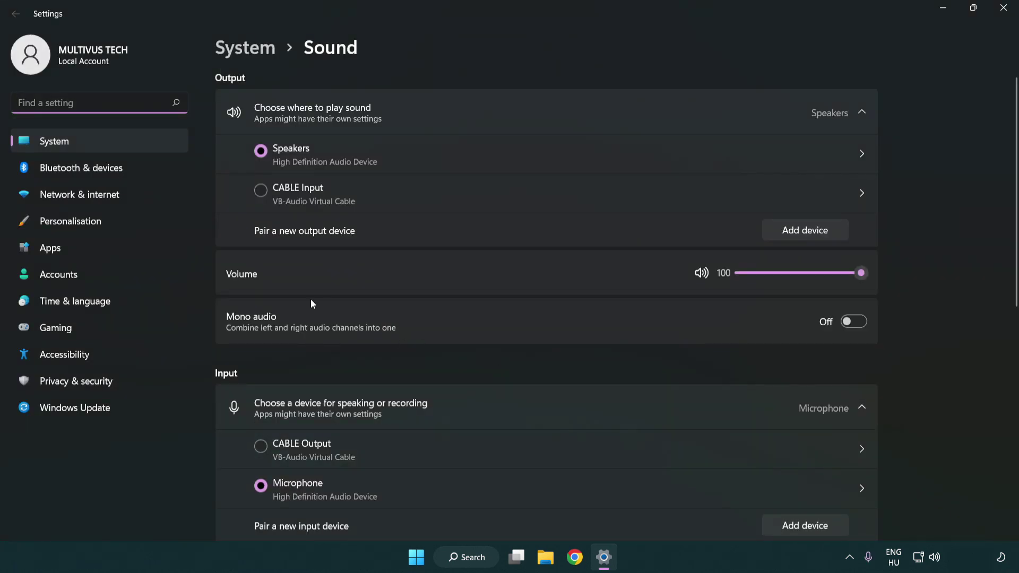
{"action": "left_click_drag", "start_coordinate": [821, 276], "coordinate": [910, 272]}
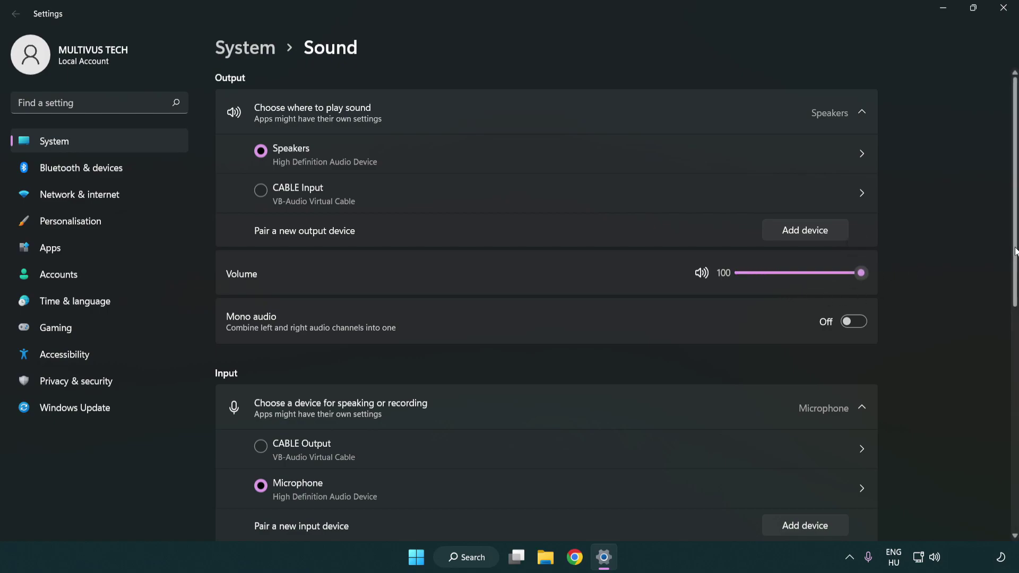
{"action": "scroll", "coordinate": [1015, 251], "scroll_direction": "down", "scroll_amount": 6}
{"action": "scroll", "coordinate": [1016, 251], "scroll_direction": "down", "scroll_amount": 2}
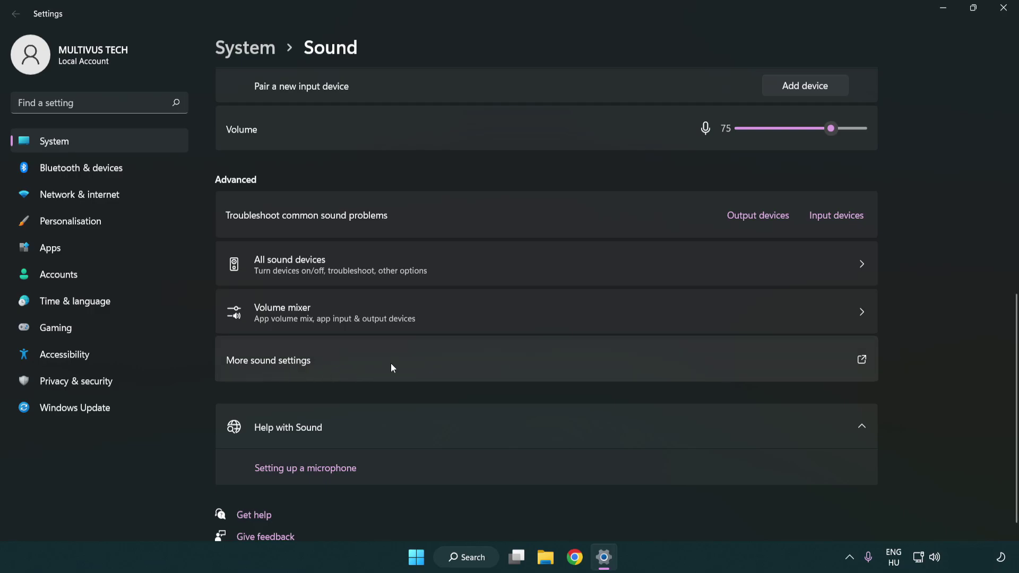
- Disable the CABLE Input playback device in the classic Sound control panel
{"action": "left_click", "coordinate": [391, 364]}
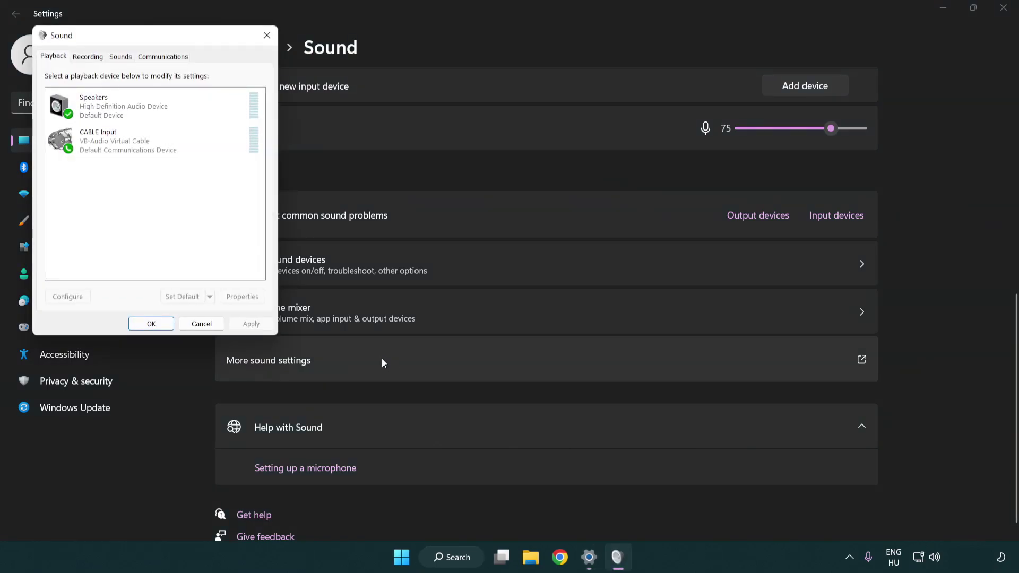
{"action": "left_click_drag", "start_coordinate": [181, 41], "coordinate": [524, 134]}
{"action": "left_click", "coordinate": [489, 244]}
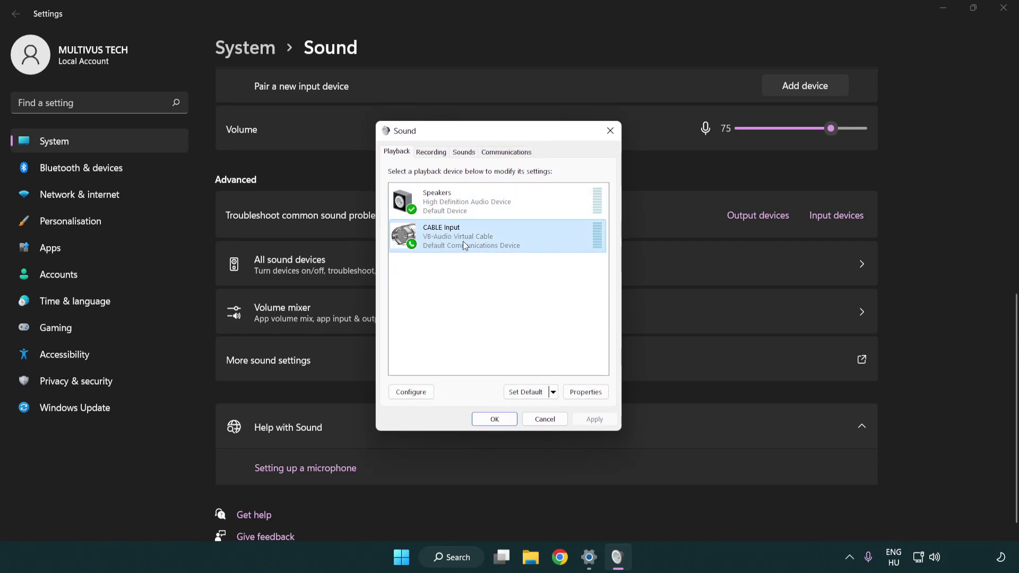
{"action": "right_click", "coordinate": [463, 246]}
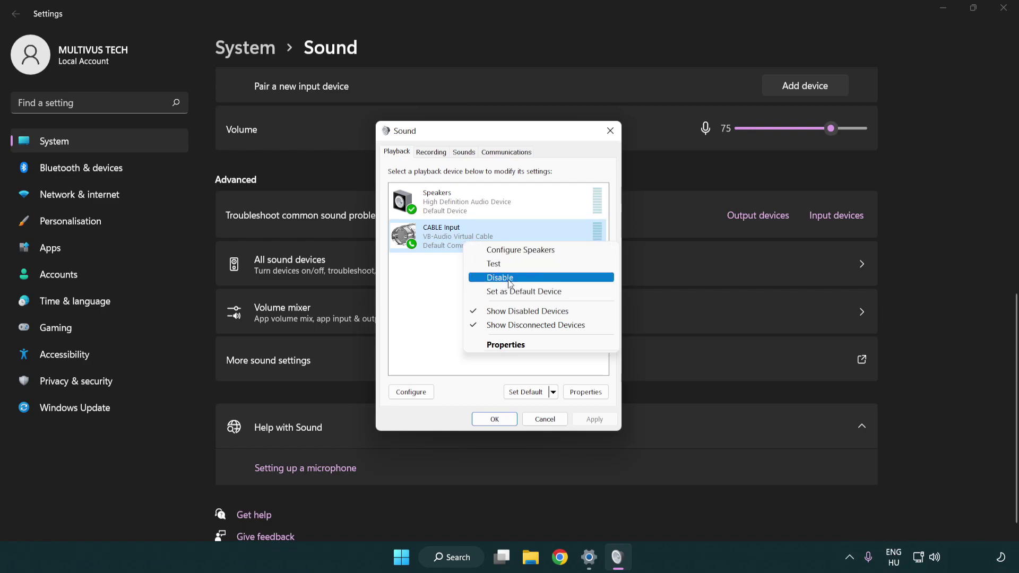
{"action": "left_click", "coordinate": [527, 278]}
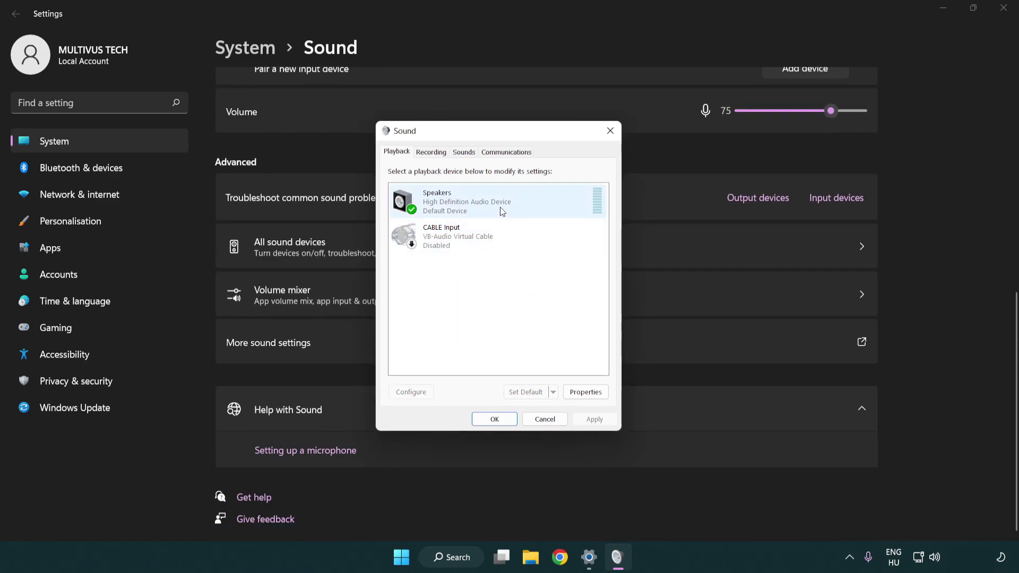
- Run the Speakers configuration wizard with 7.1 Surround and full-range speakers up to completion
{"action": "right_click", "coordinate": [518, 202]}
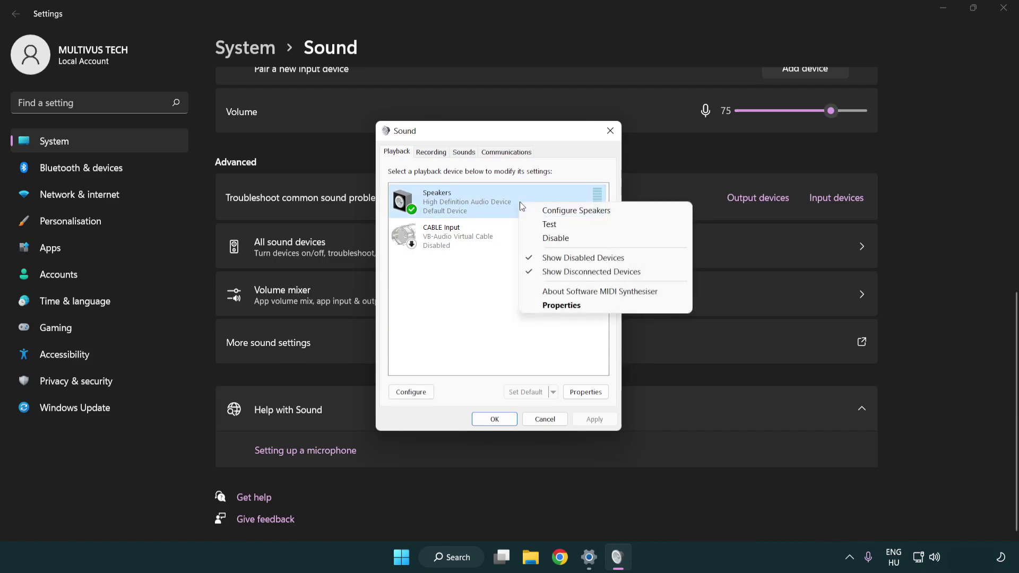
{"action": "left_click", "coordinate": [561, 212]}
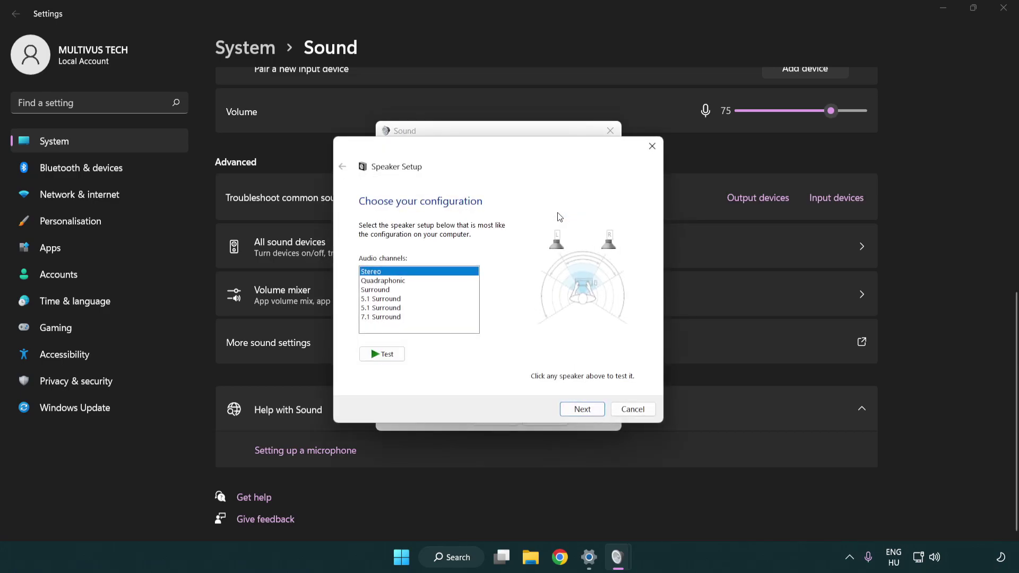
{"action": "left_click", "coordinate": [404, 298]}
{"action": "left_click", "coordinate": [405, 317]}
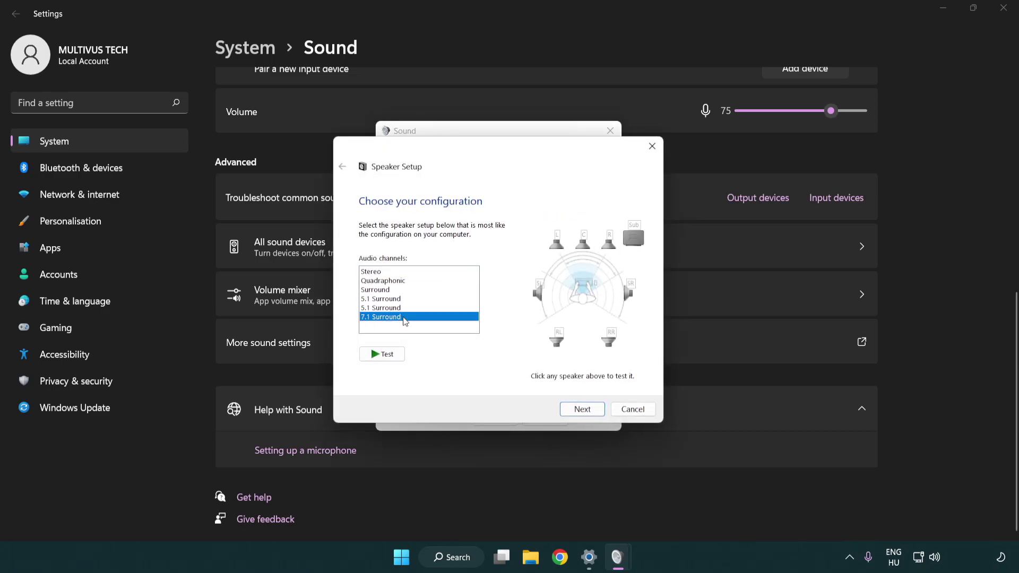
{"action": "left_click", "coordinate": [582, 409]}
{"action": "left_click", "coordinate": [582, 410]}
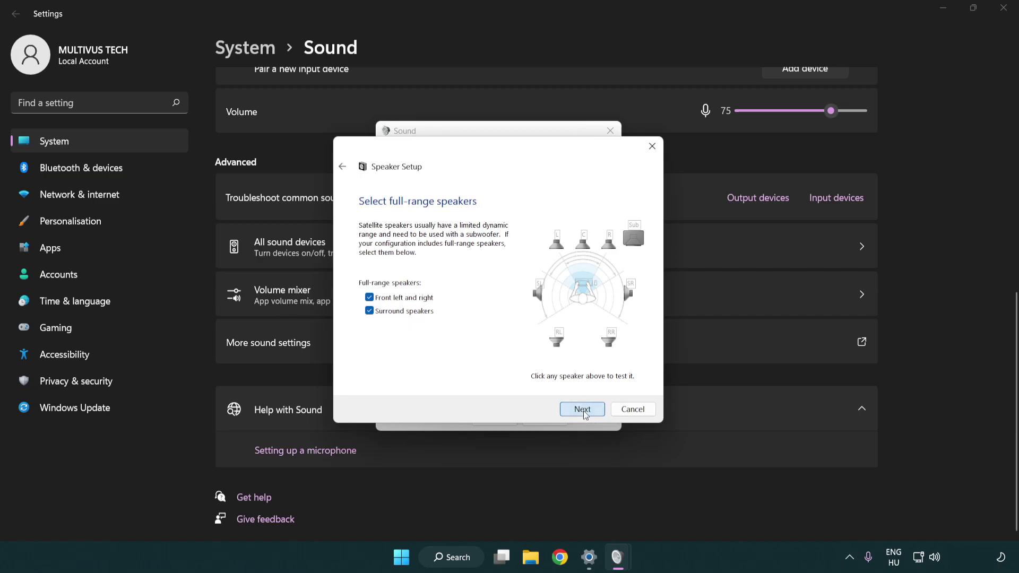
{"action": "left_click", "coordinate": [570, 407]}
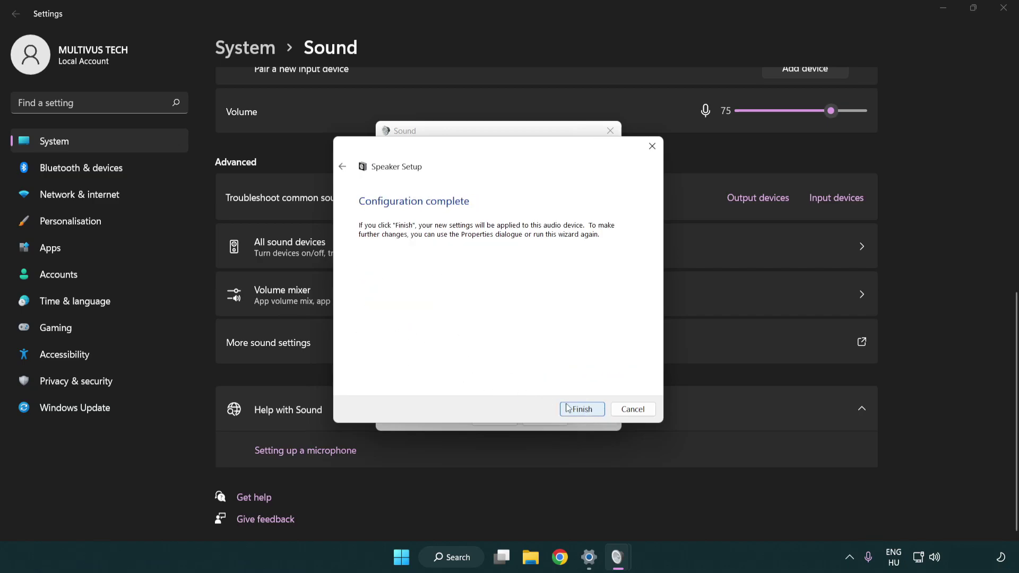
- Finish the 7.1 speaker setup and open the Speakers properties dialog
{"action": "left_click", "coordinate": [568, 409]}
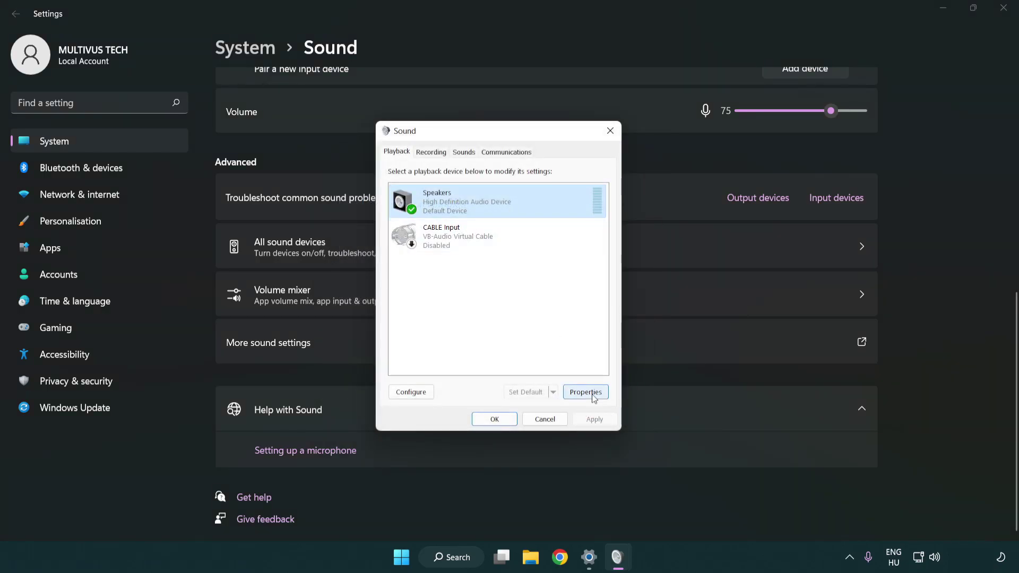
{"action": "left_click", "coordinate": [593, 397]}
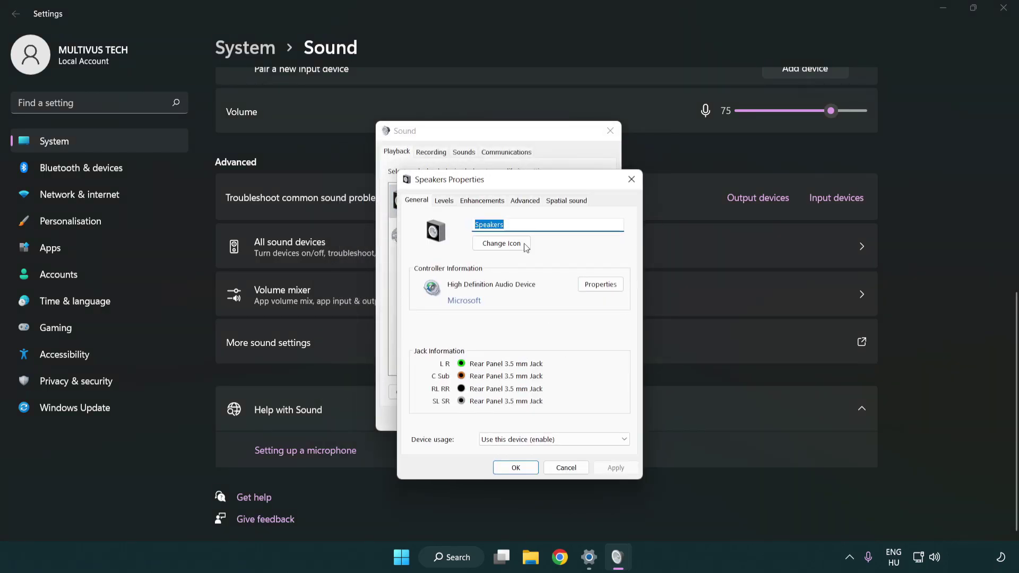
{"action": "left_click_drag", "start_coordinate": [515, 182], "coordinate": [497, 140]}
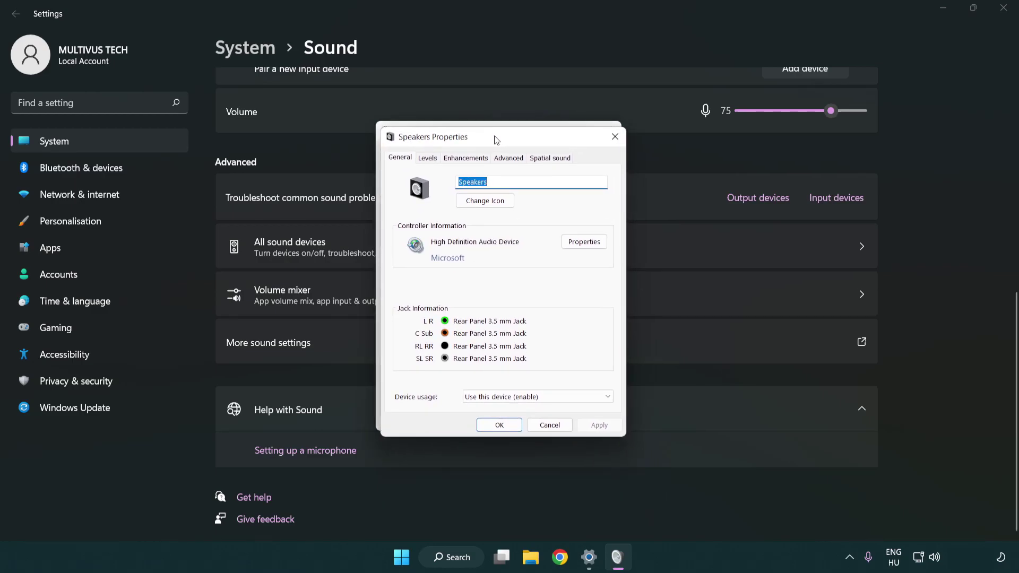
- Disable all Speakers enhancements and show the default format settings
{"action": "left_click", "coordinate": [471, 157]}
{"action": "left_click", "coordinate": [402, 212]}
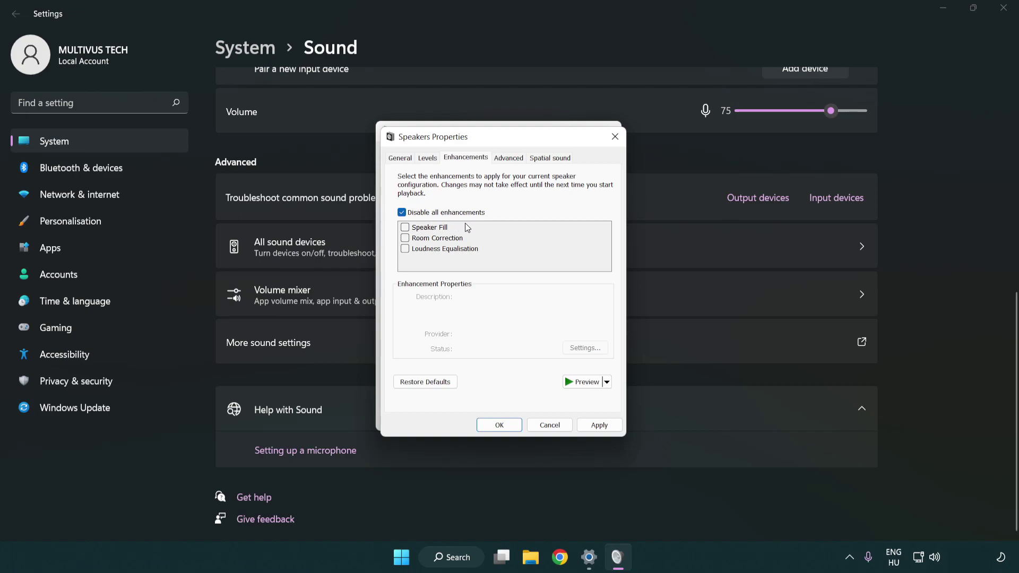
{"action": "left_click", "coordinate": [511, 159]}
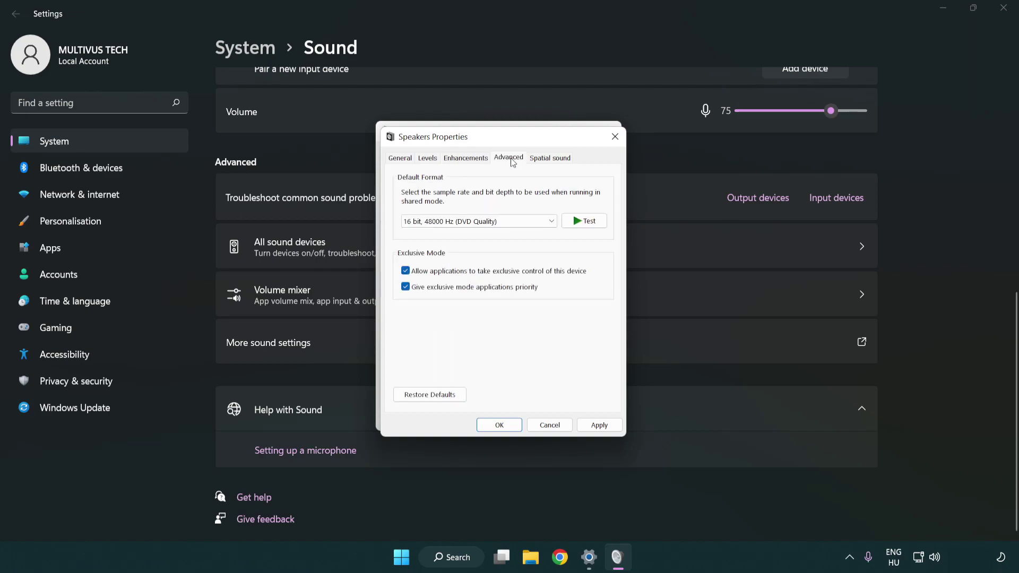
- Keep the default format at 16 bit, 48000 Hz (DVD Quality), apply it, and close both dialogs
{"action": "left_click", "coordinate": [451, 221]}
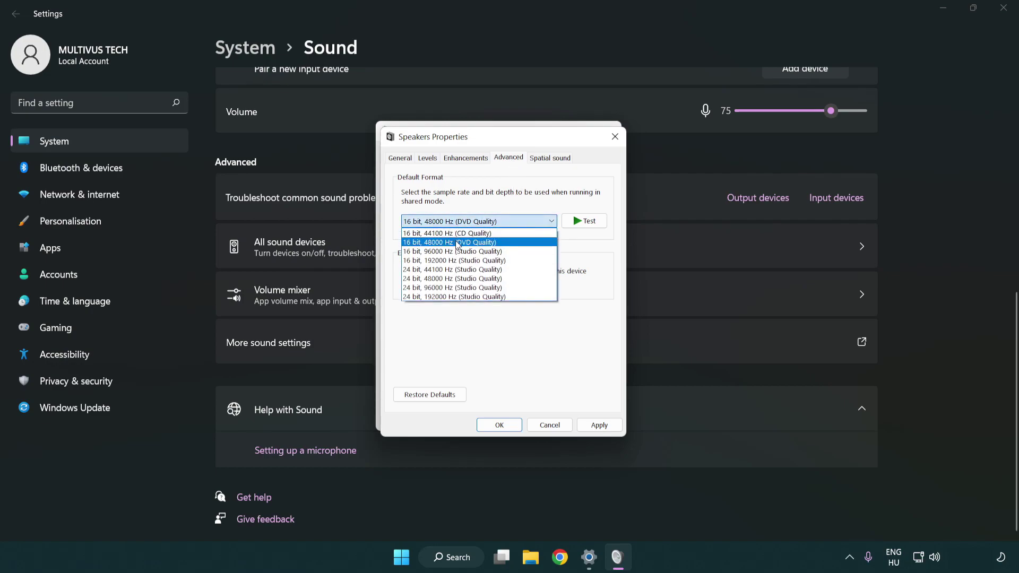
{"action": "left_click", "coordinate": [458, 245]}
{"action": "left_click", "coordinate": [598, 428]}
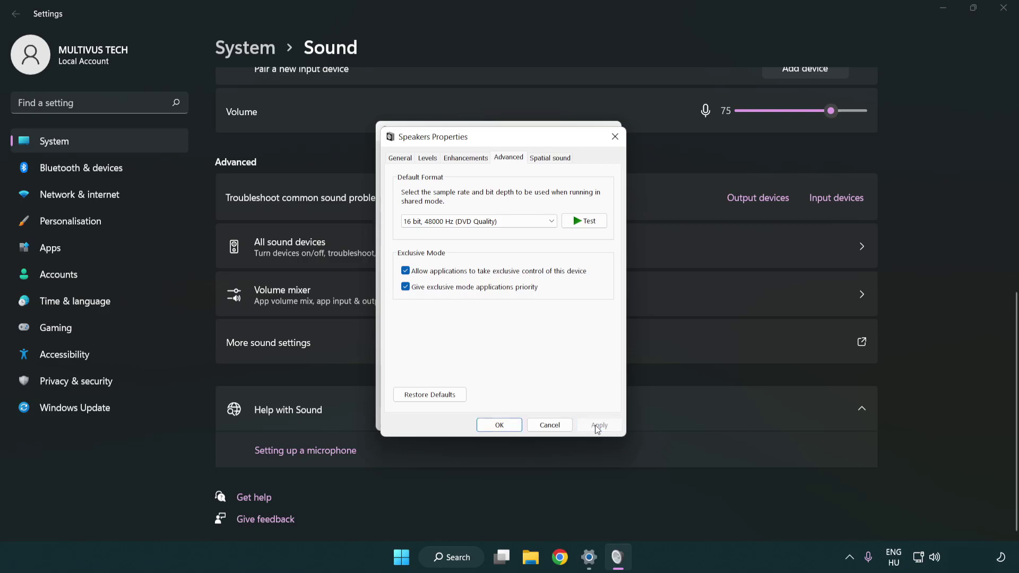
{"action": "left_click", "coordinate": [500, 426]}
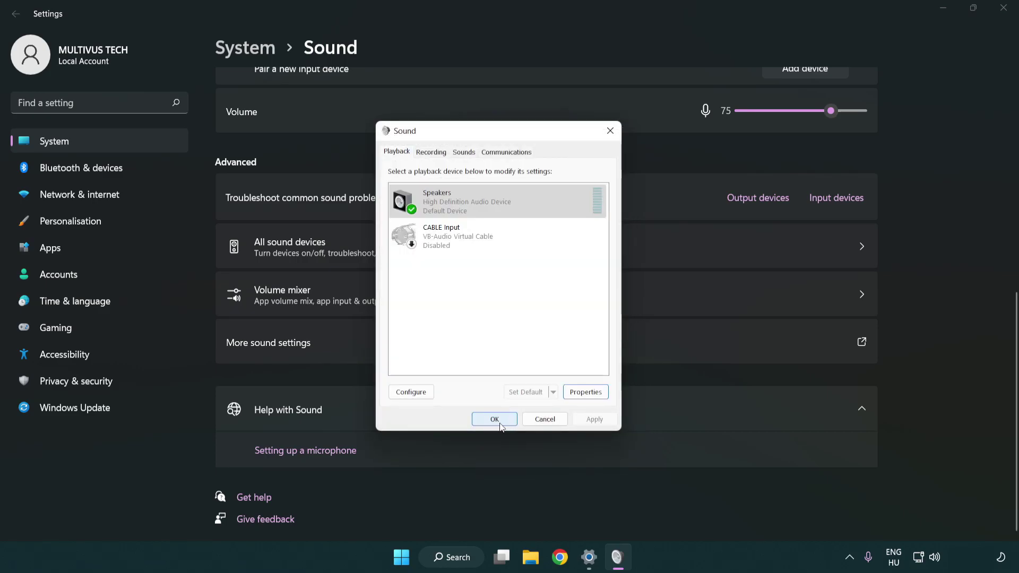
{"action": "left_click", "coordinate": [497, 425]}
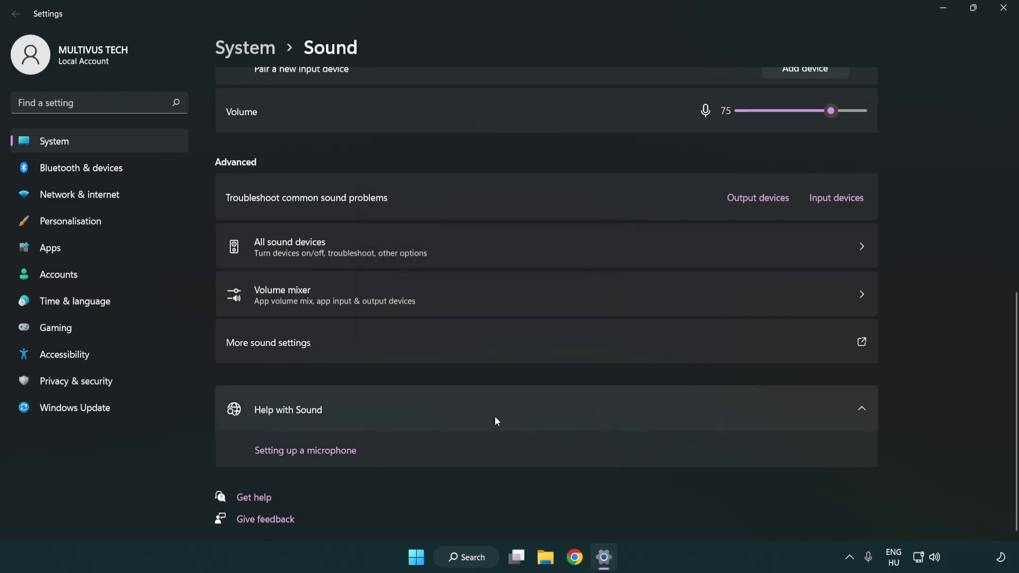
- Close Settings and search Windows for 'device manager'
{"action": "left_click", "coordinate": [1004, 18]}
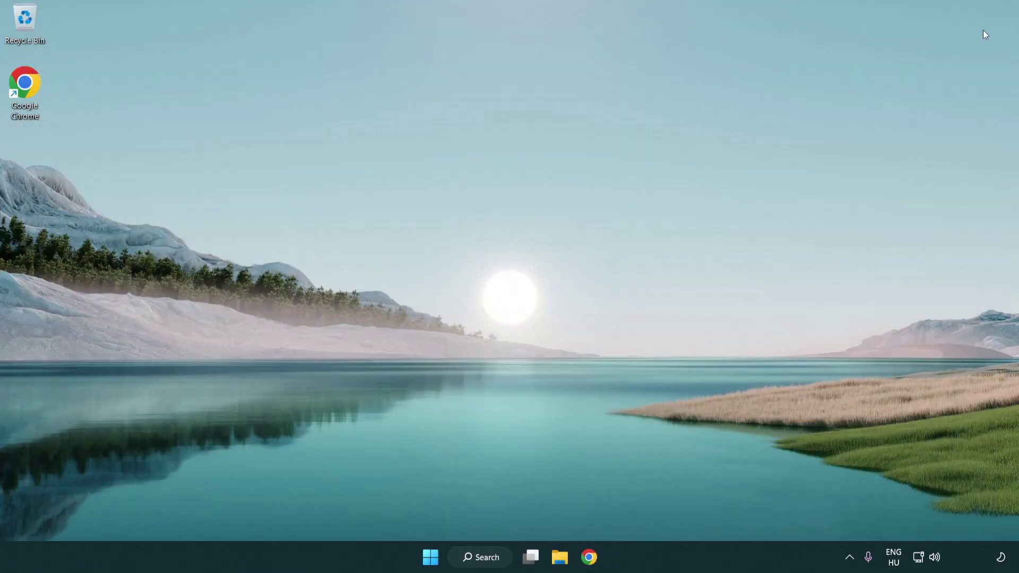
{"action": "left_click", "coordinate": [432, 562]}
{"action": "left_click", "coordinate": [677, 514]}
{"action": "left_click", "coordinate": [492, 565]}
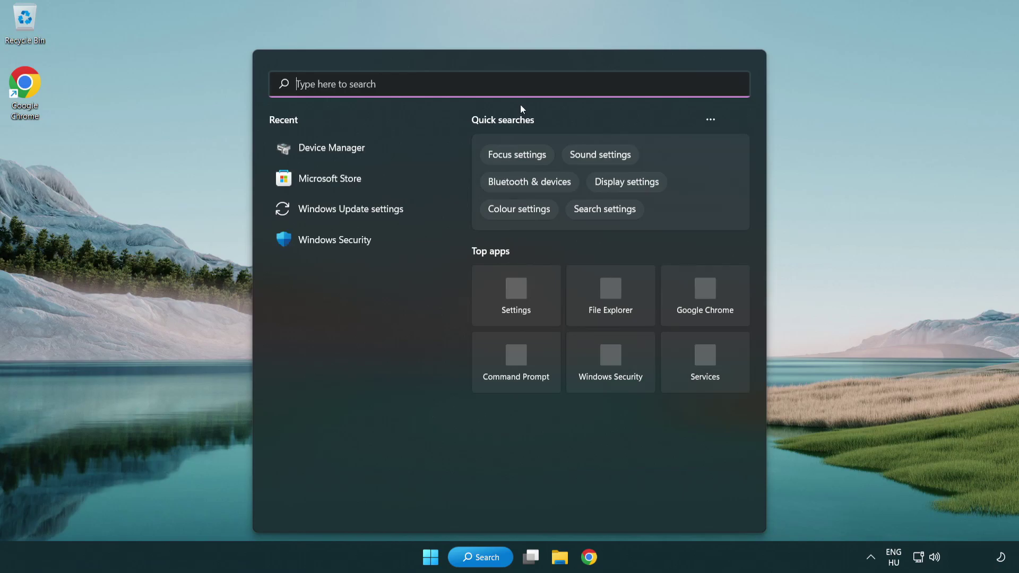
{"action": "type", "text": "device manager"}
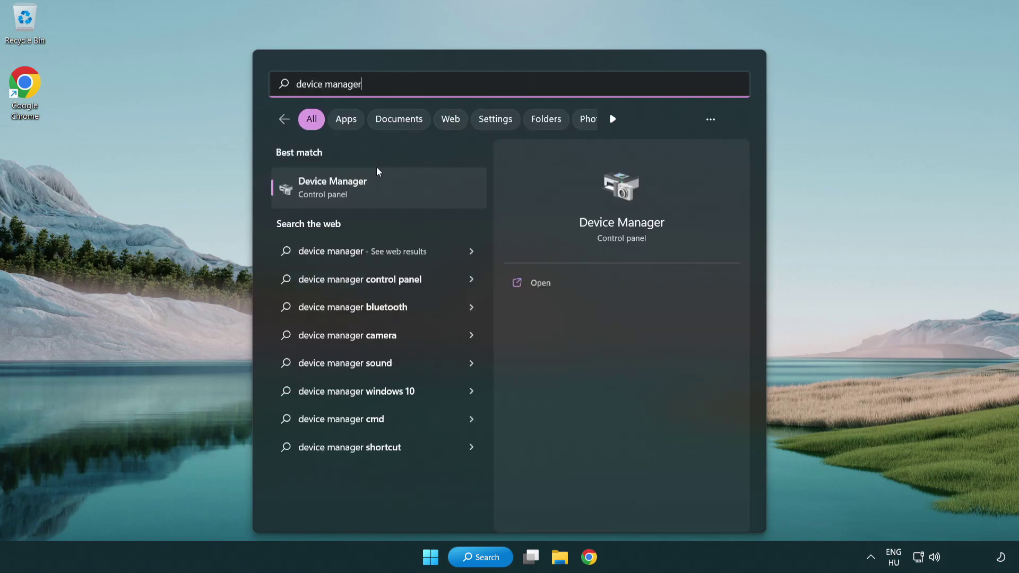
- Open Device Manager, expand Sound, video and game controllers, and bring up High Definition Audio Device's actions
{"action": "left_click", "coordinate": [418, 196]}
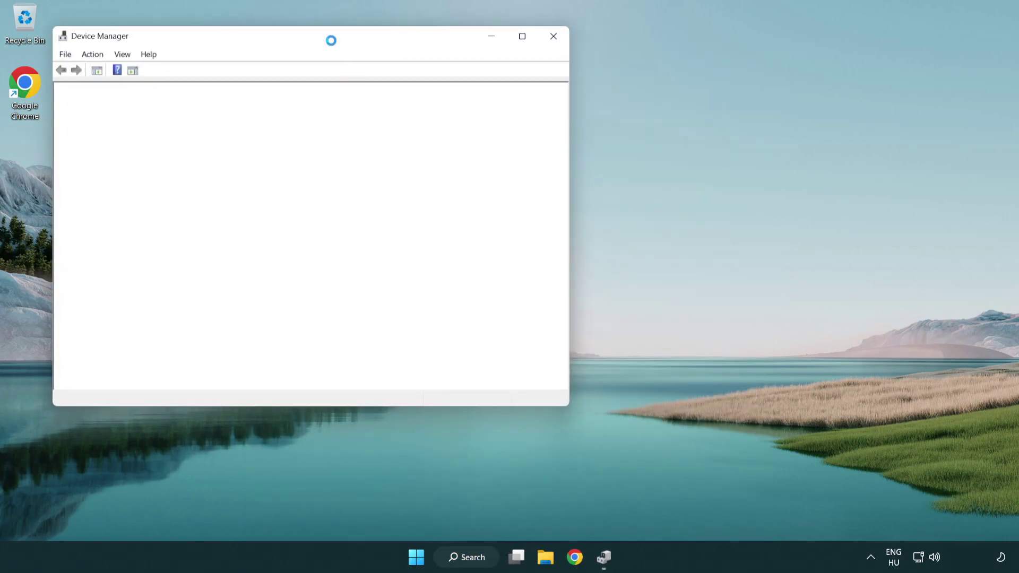
{"action": "left_click_drag", "start_coordinate": [321, 34], "coordinate": [516, 94]}
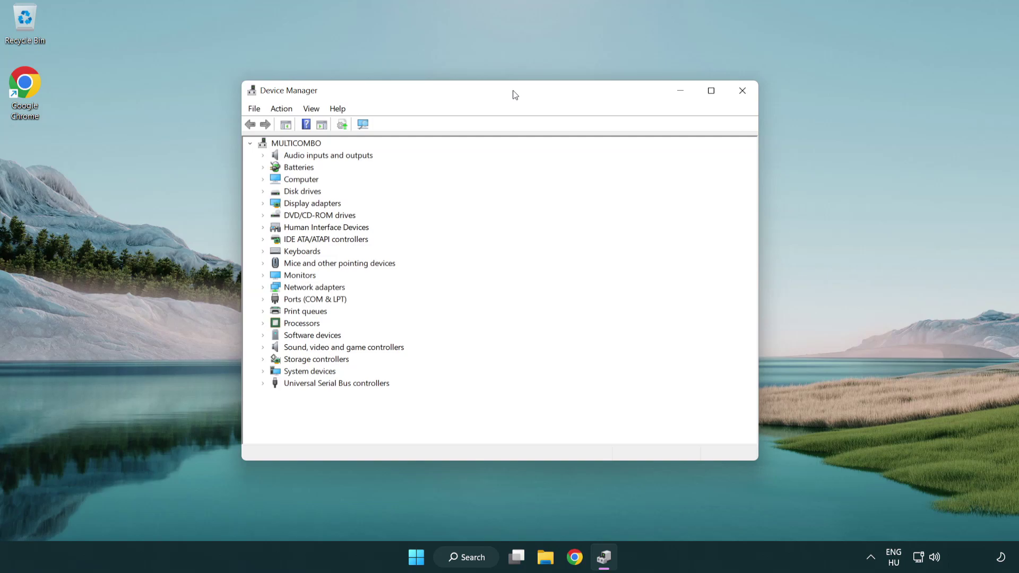
{"action": "left_click", "coordinate": [293, 349]}
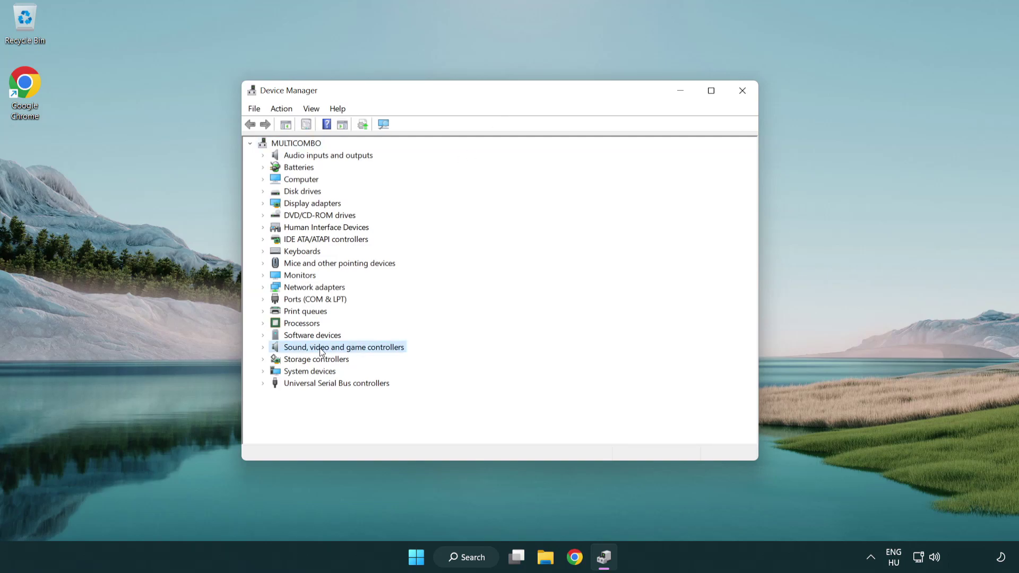
{"action": "left_click", "coordinate": [264, 349]}
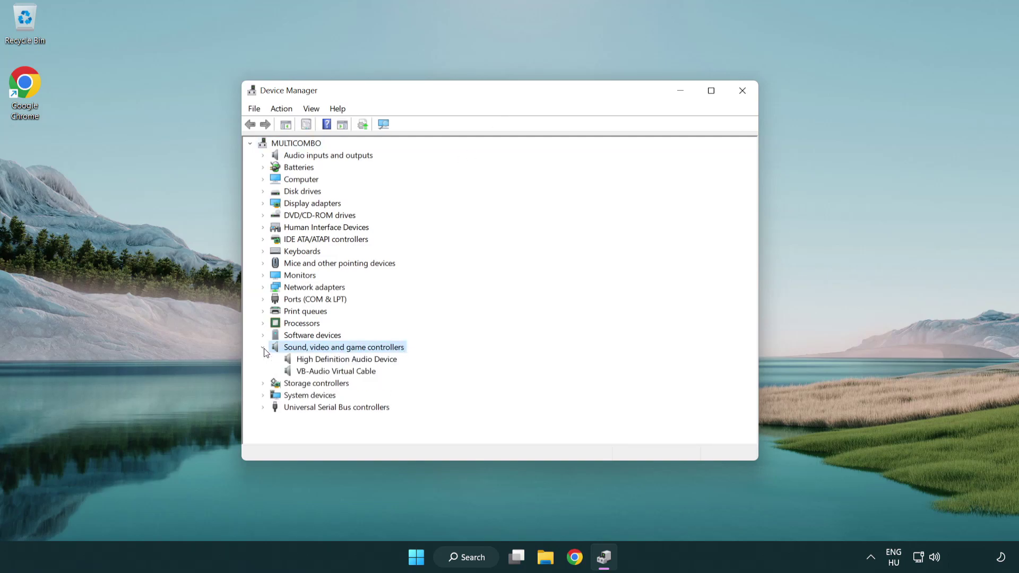
{"action": "left_click", "coordinate": [317, 363]}
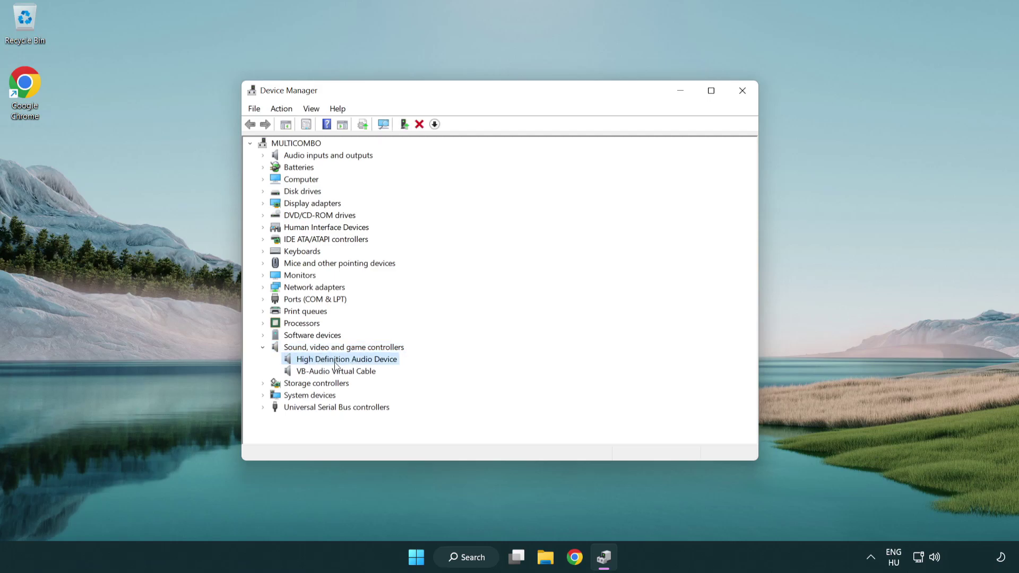
{"action": "right_click", "coordinate": [355, 359]}
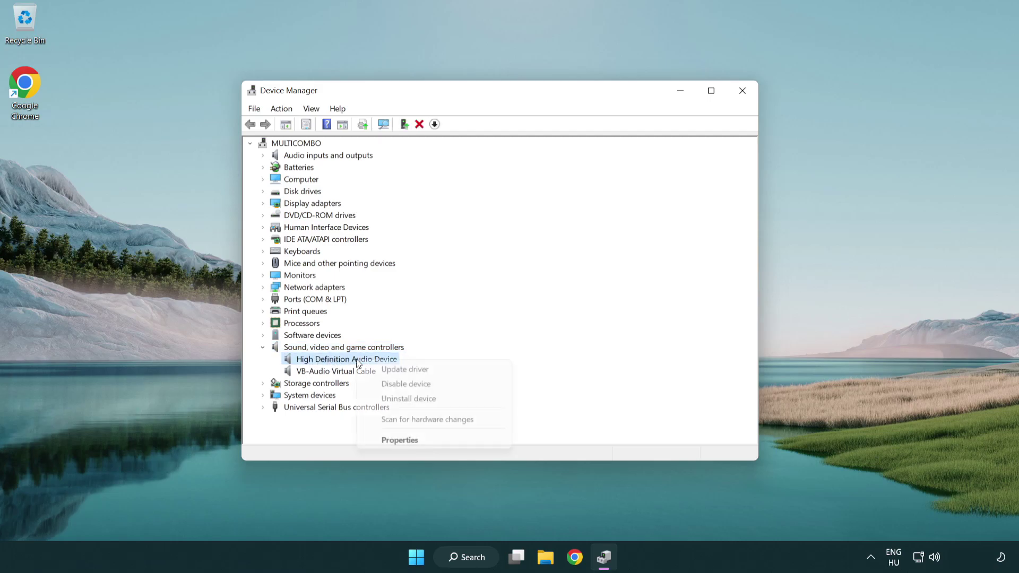
- Reinstall the High Definition Audio Device driver from the on-computer list and close the wizard
{"action": "left_click", "coordinate": [440, 370]}
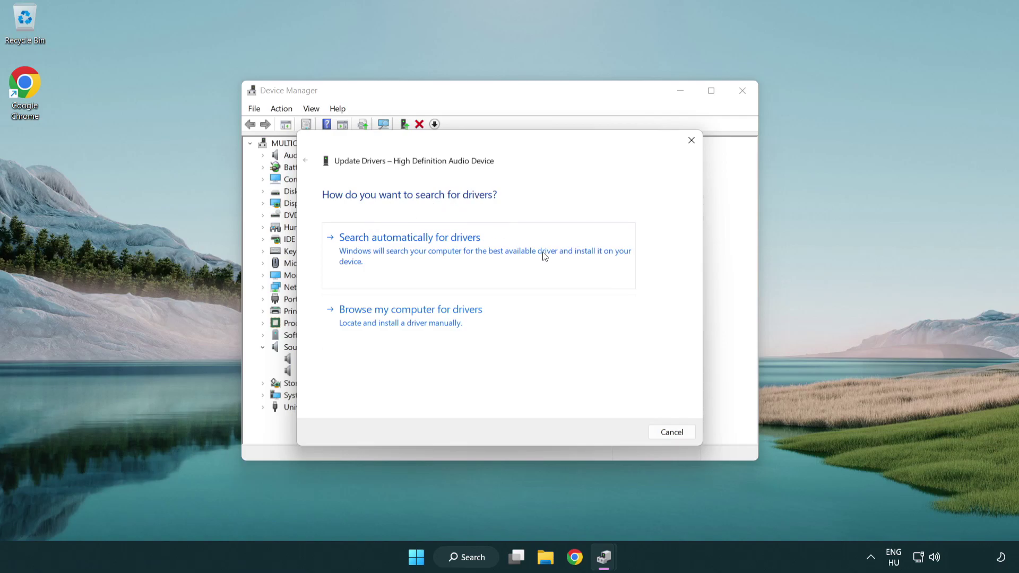
{"action": "left_click", "coordinate": [413, 333]}
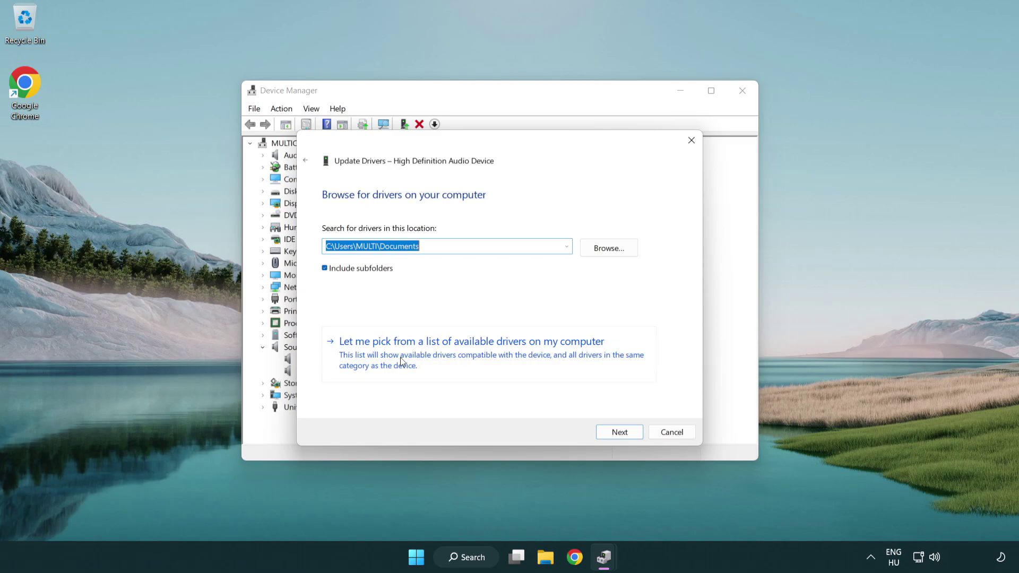
{"action": "left_click", "coordinate": [491, 362]}
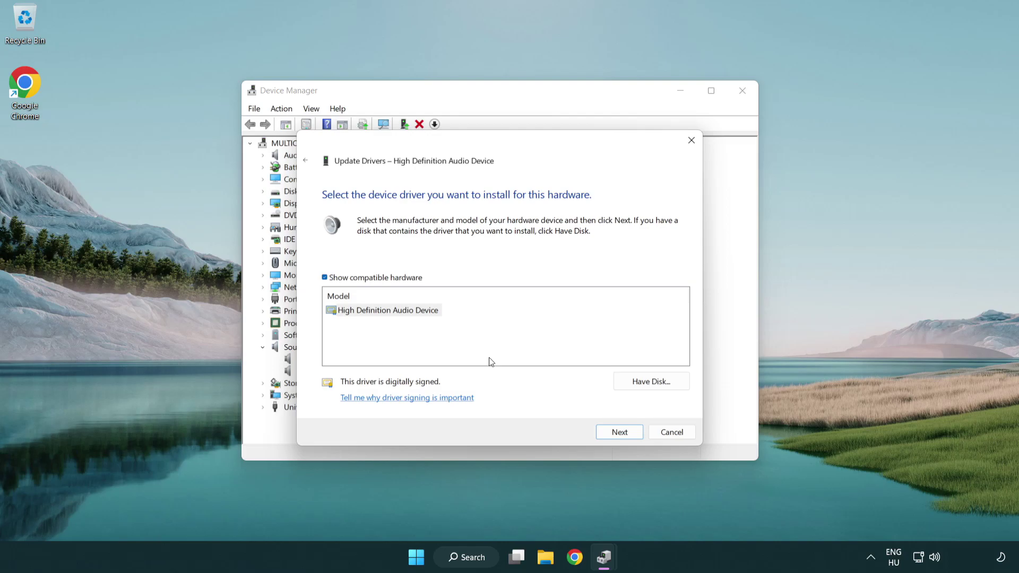
{"action": "left_click", "coordinate": [325, 313]}
{"action": "left_click", "coordinate": [325, 313]}
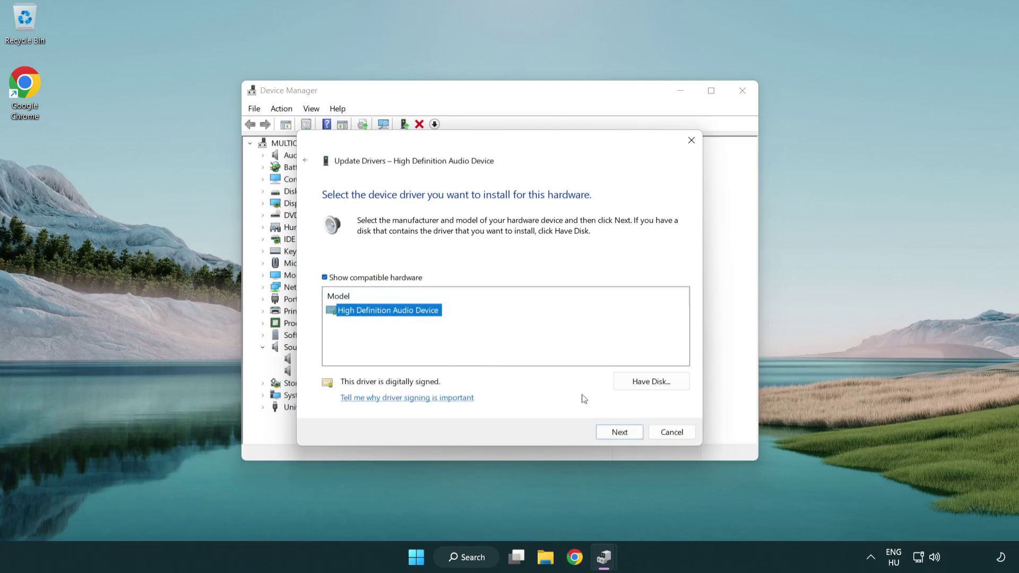
{"action": "left_click", "coordinate": [631, 436]}
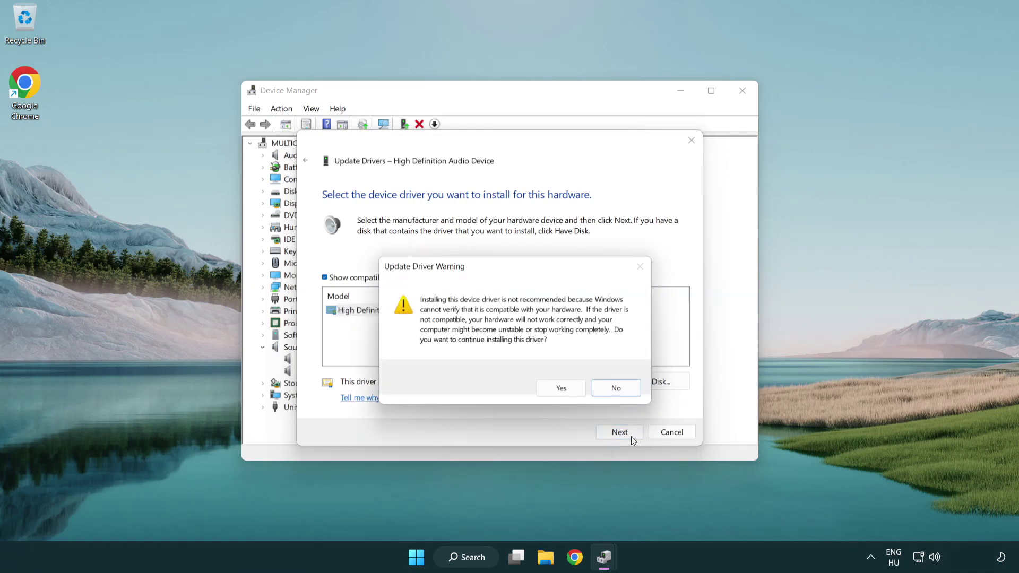
{"action": "left_click", "coordinate": [558, 392]}
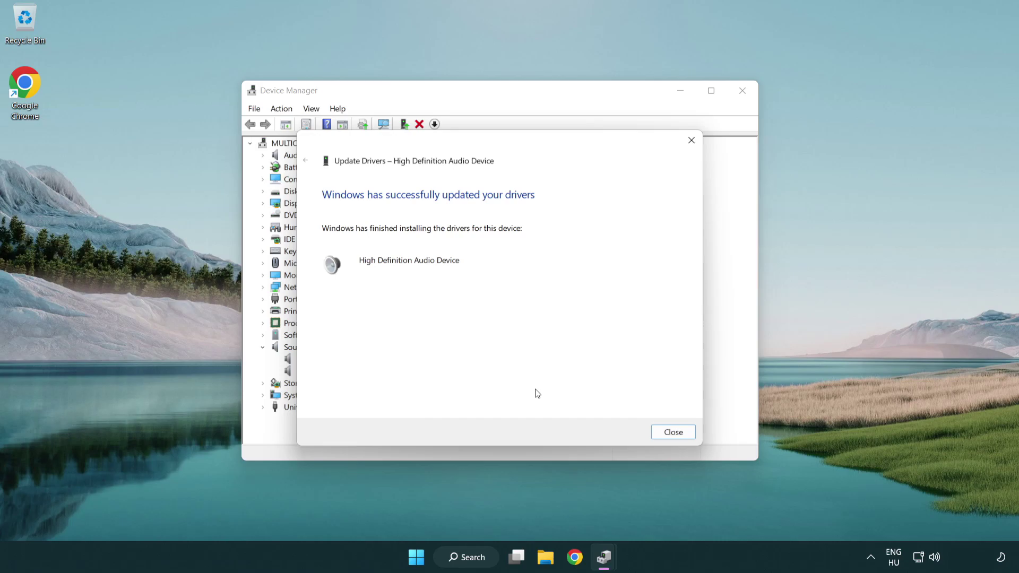
{"action": "left_click", "coordinate": [675, 436]}
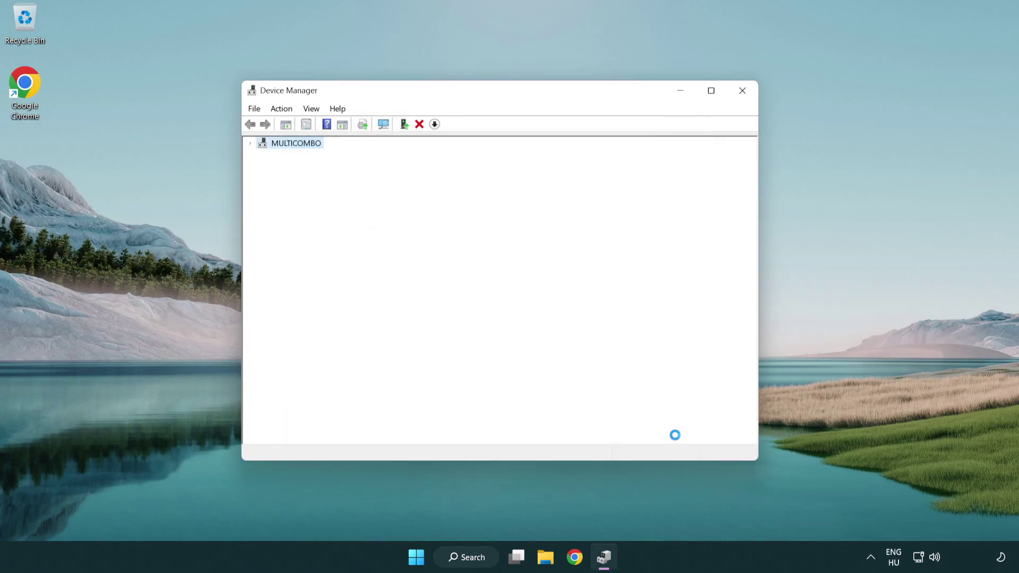
- Close Device Manager and bring up the Start menu's restart and shutdown options
{"action": "left_click", "coordinate": [744, 92]}
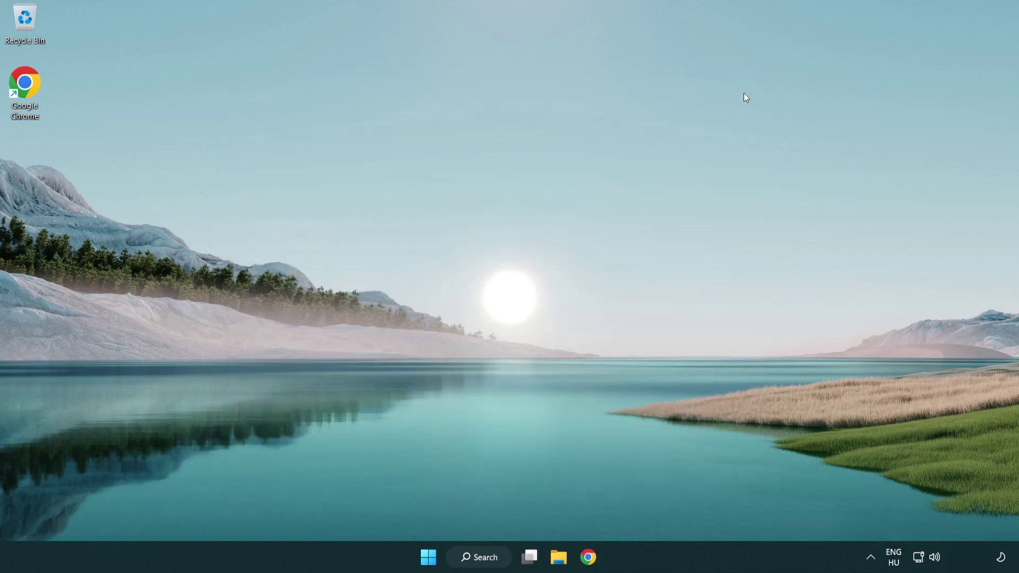
{"action": "left_click", "coordinate": [431, 557]}
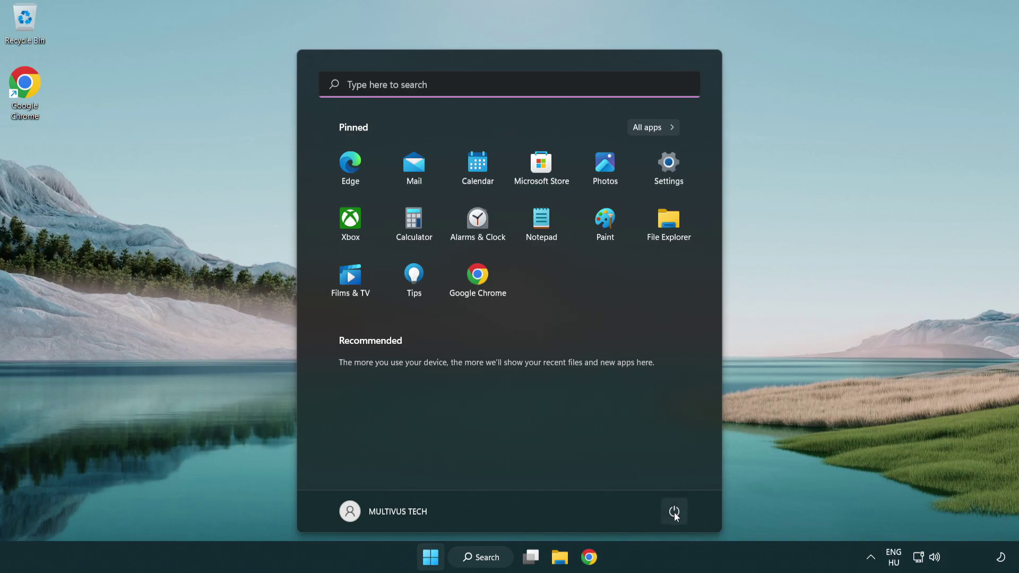
{"action": "left_click", "coordinate": [674, 511]}
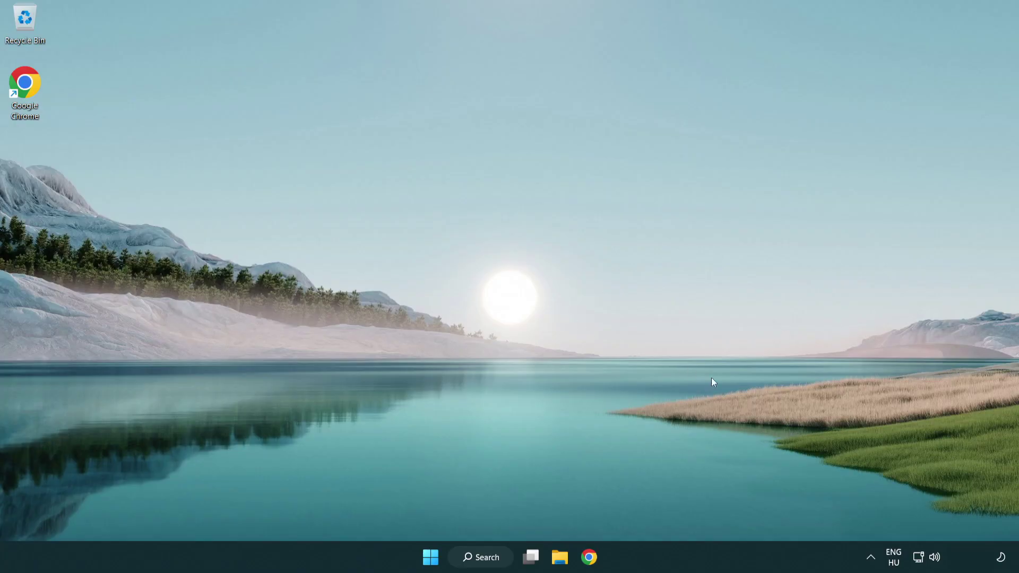
- Launch Troubleshoot sound problems from the taskbar speaker icon's menu
{"action": "right_click", "coordinate": [937, 562]}
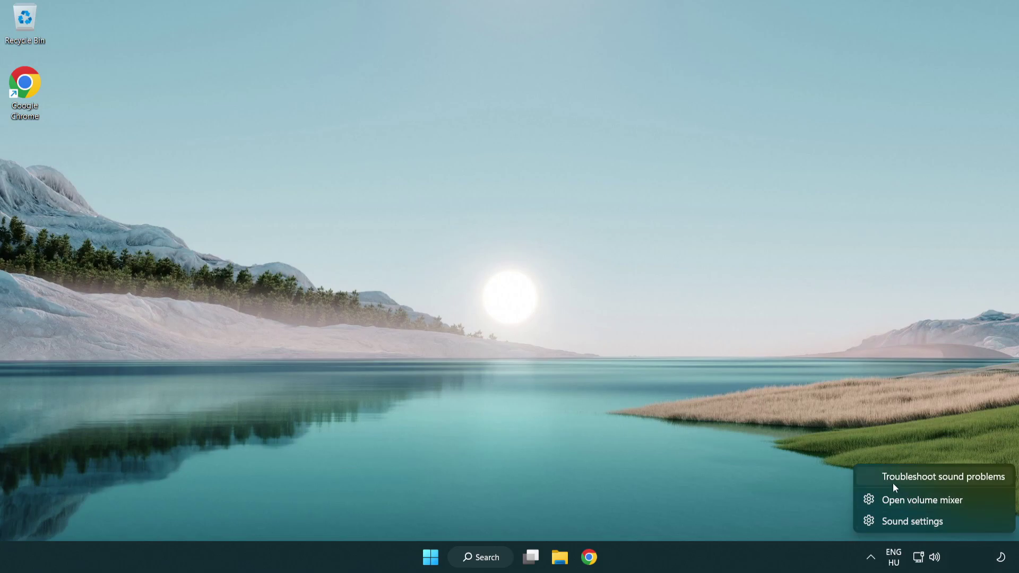
{"action": "left_click", "coordinate": [931, 478]}
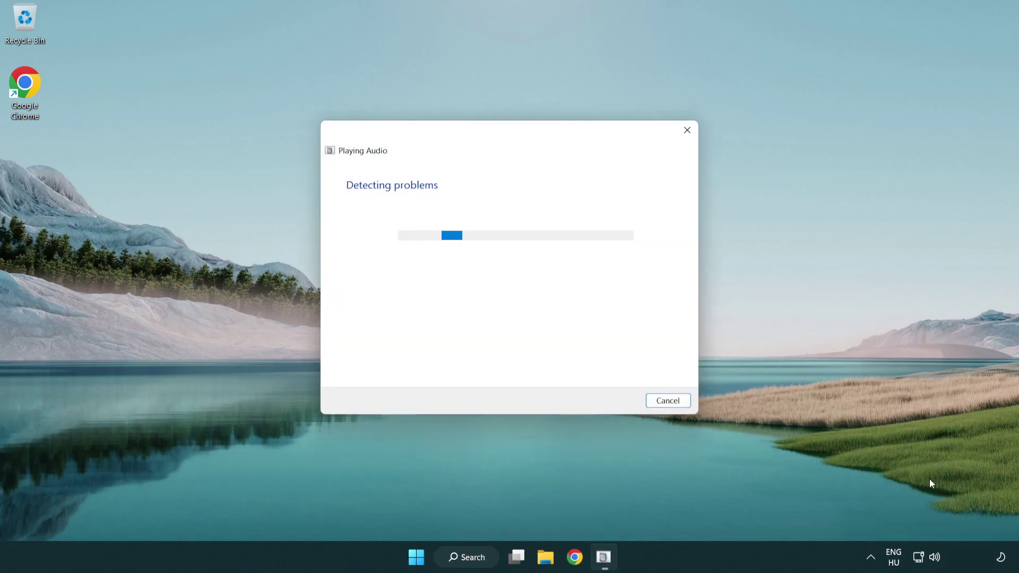